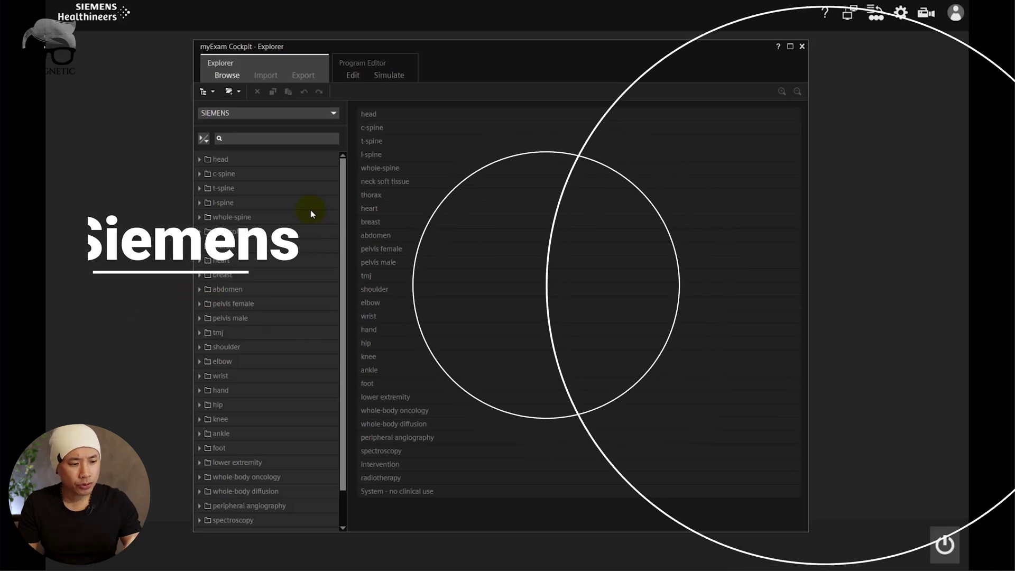
- Expand the abdomen folder in the SIEMENS protocol tree
left_click(200, 289)
- Expand the abdomen library and list its 3D protocols
left_click(205, 347)
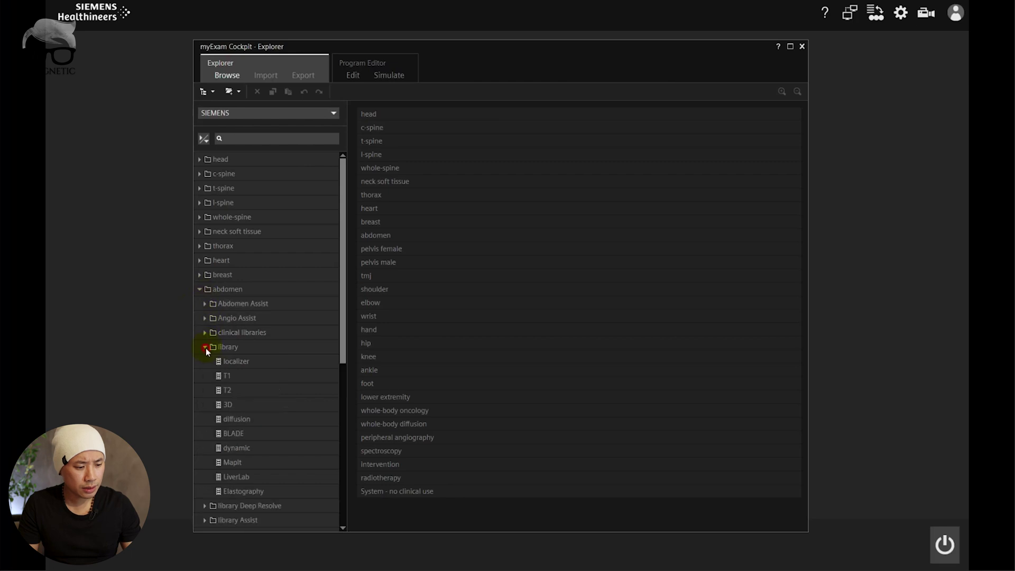
left_click(243, 405)
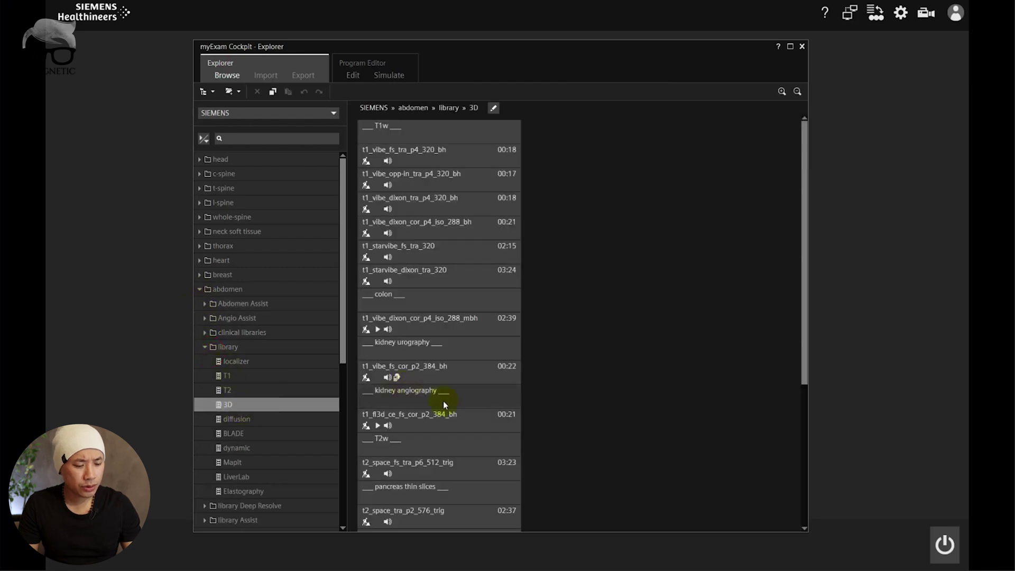
scroll(445, 402, "down", 5)
scroll(448, 406, "down", 3)
- Filter the protocol tree for MRCP to show the MRCP and CS-MRCP groups
left_click(256, 138)
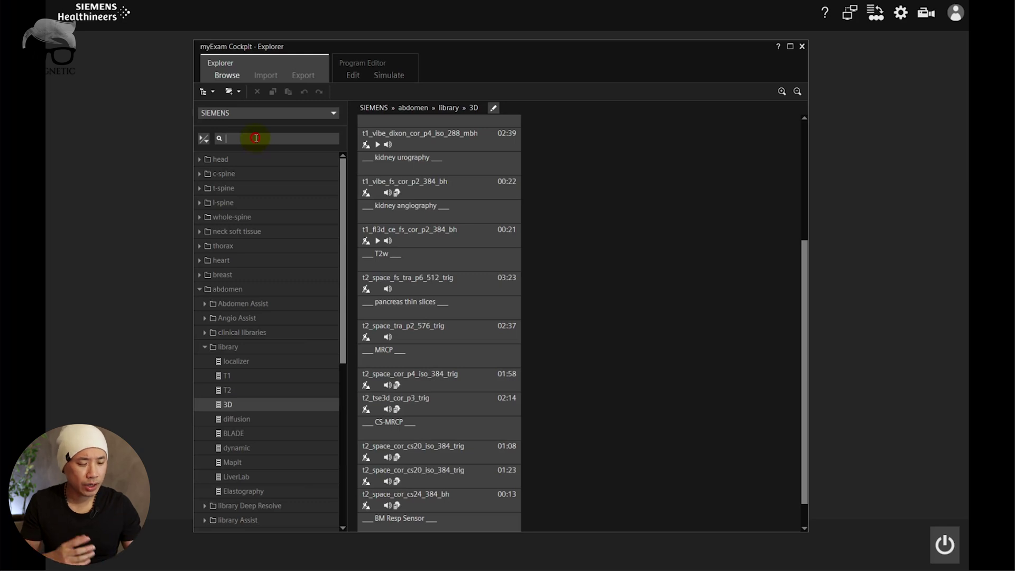
type("MRCP")
key("Return")
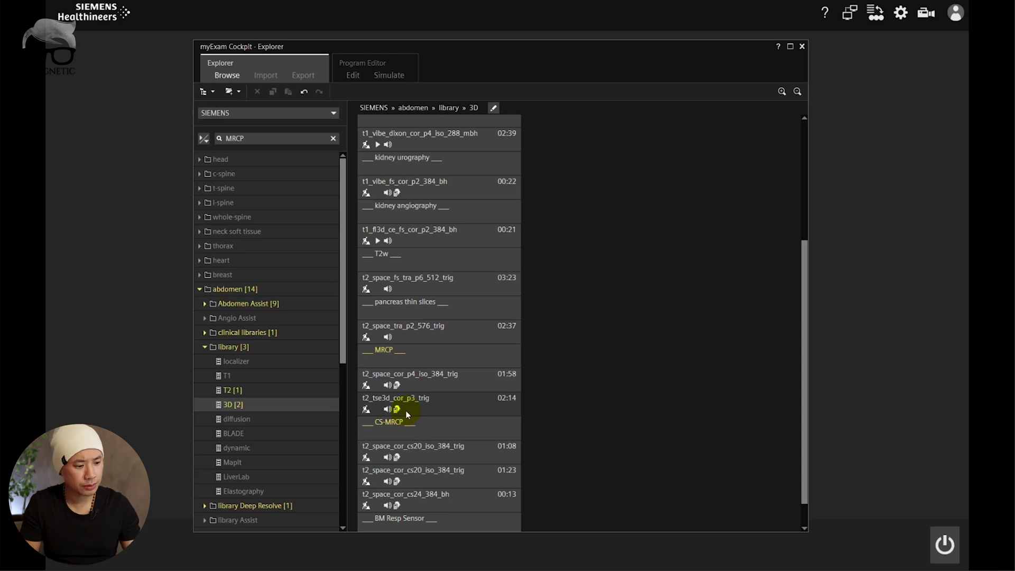
scroll(417, 391, "down", 1)
left_click(426, 362)
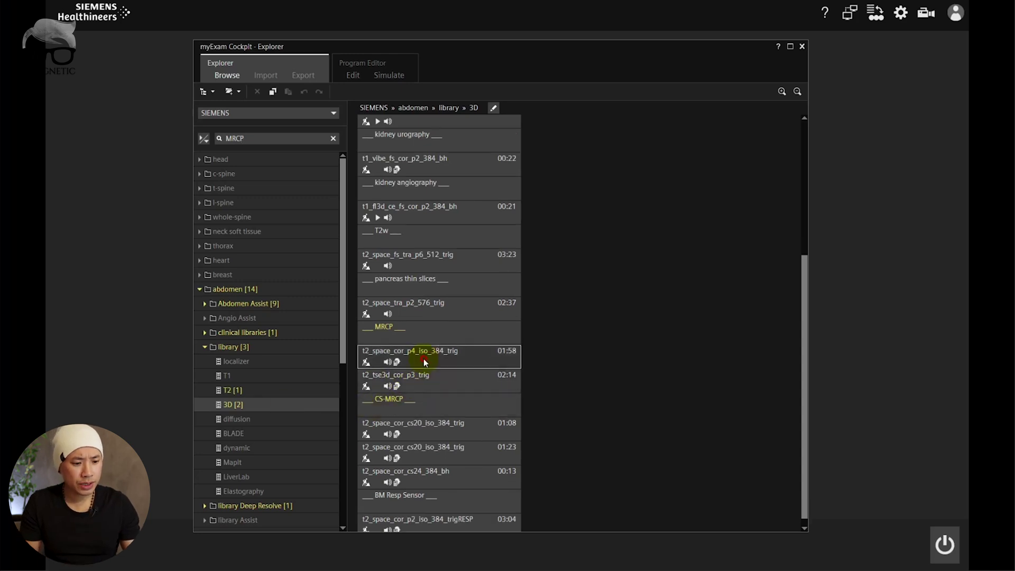
double_click(426, 362)
left_click(472, 171)
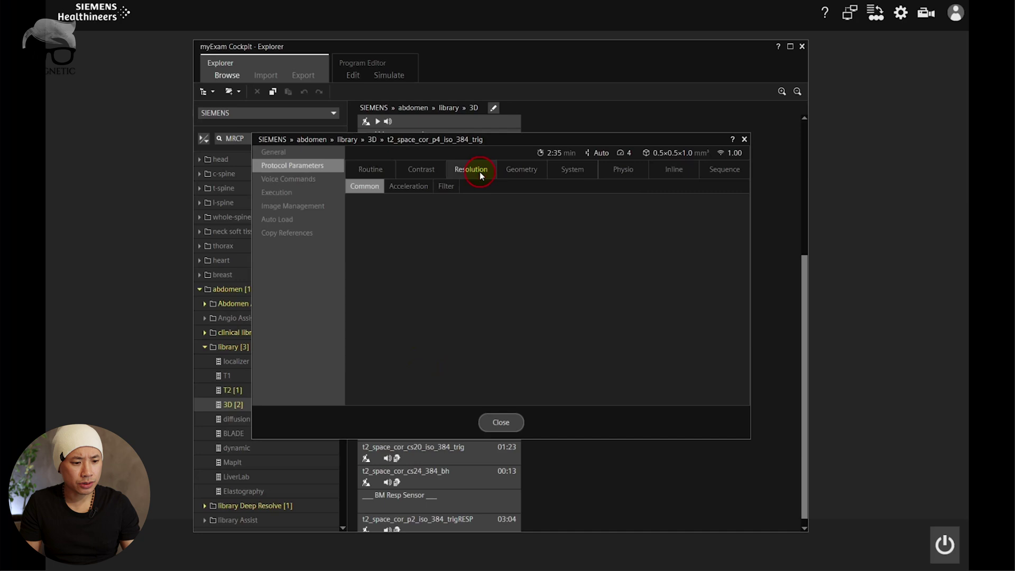
left_click(453, 186)
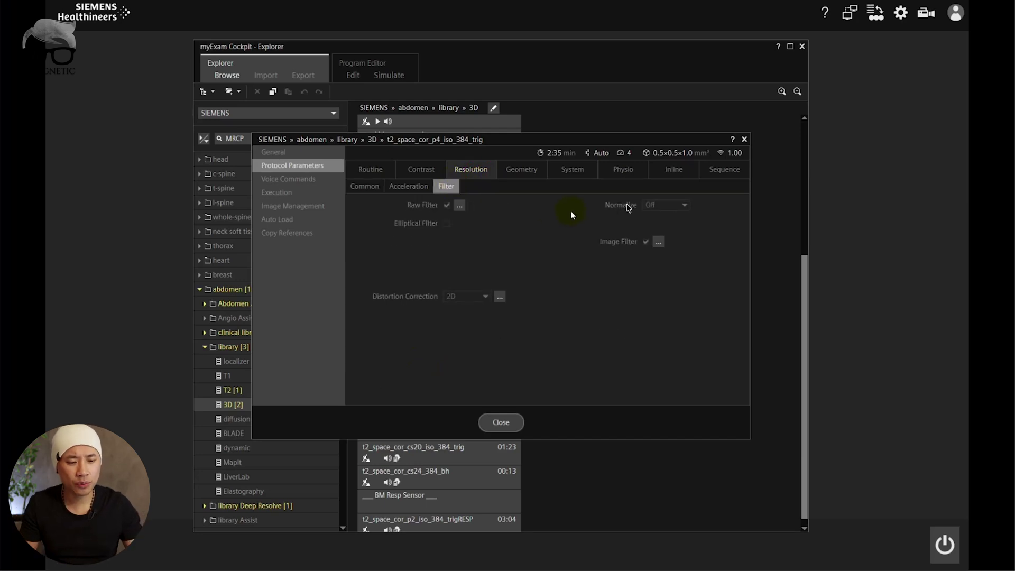
left_click(646, 242)
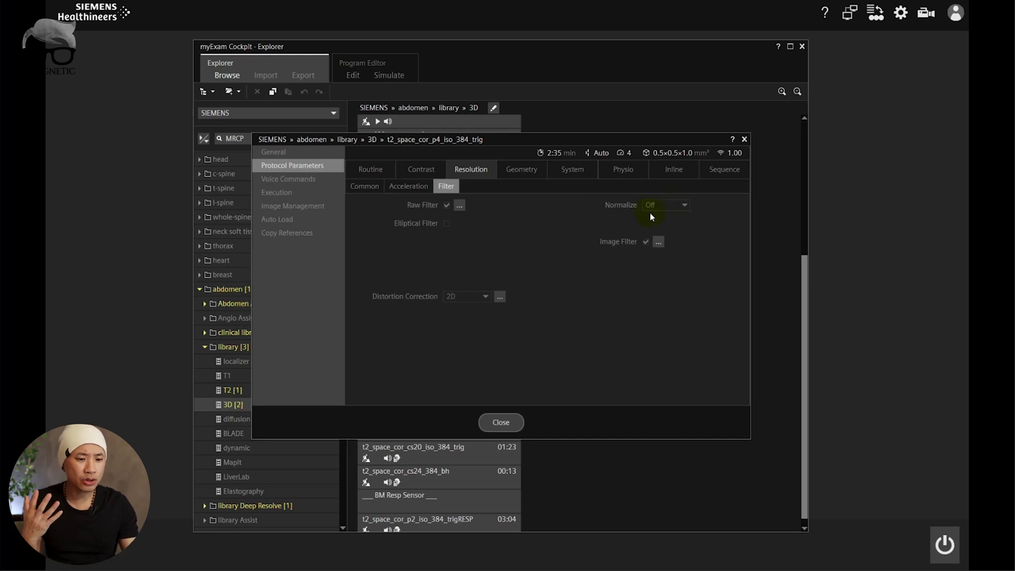
left_click(523, 417)
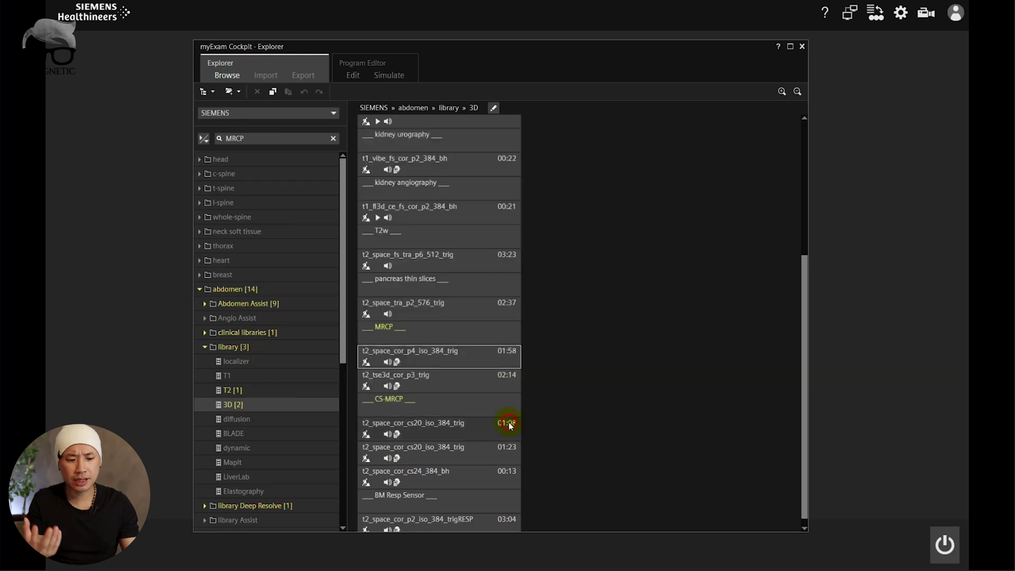
left_click(442, 430)
double_click(443, 431)
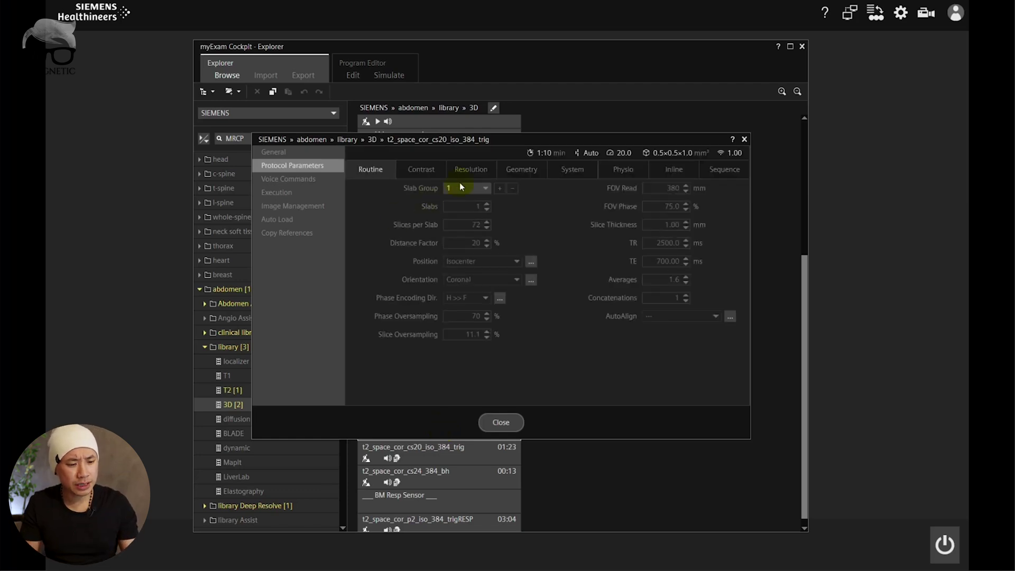
left_click(467, 171)
left_click(446, 186)
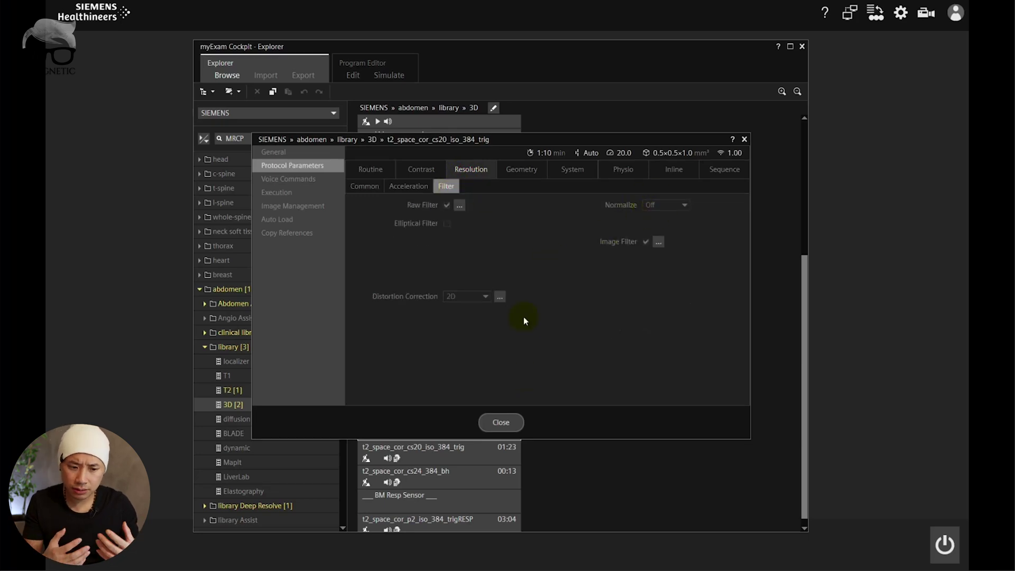
left_click(505, 422)
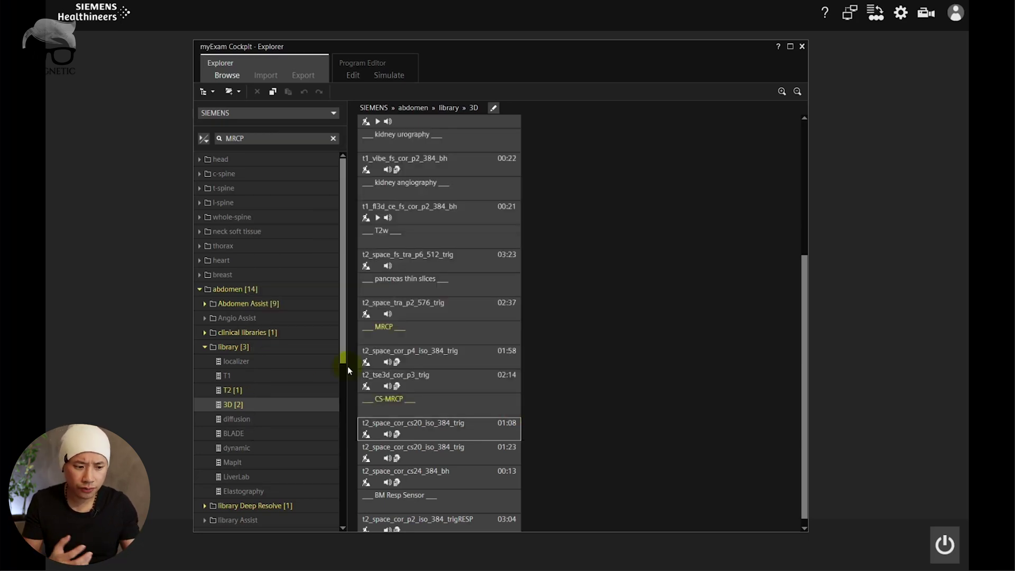
left_click(205, 332)
- Open the parameters of the general program's t2_space_cor_p4_iso_384_trig MRCP protocol
left_click(234, 347)
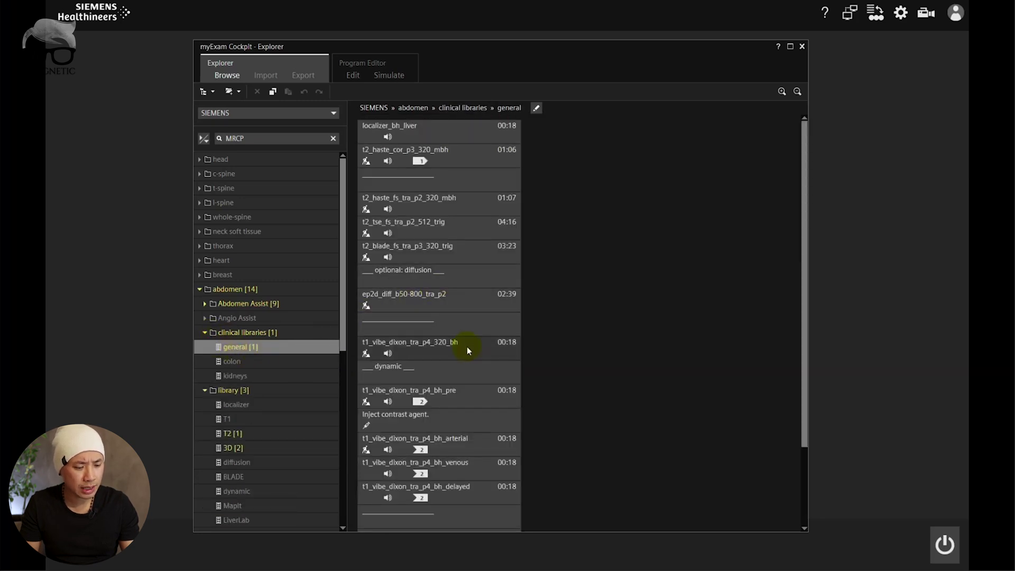
scroll(465, 348, "down", 3)
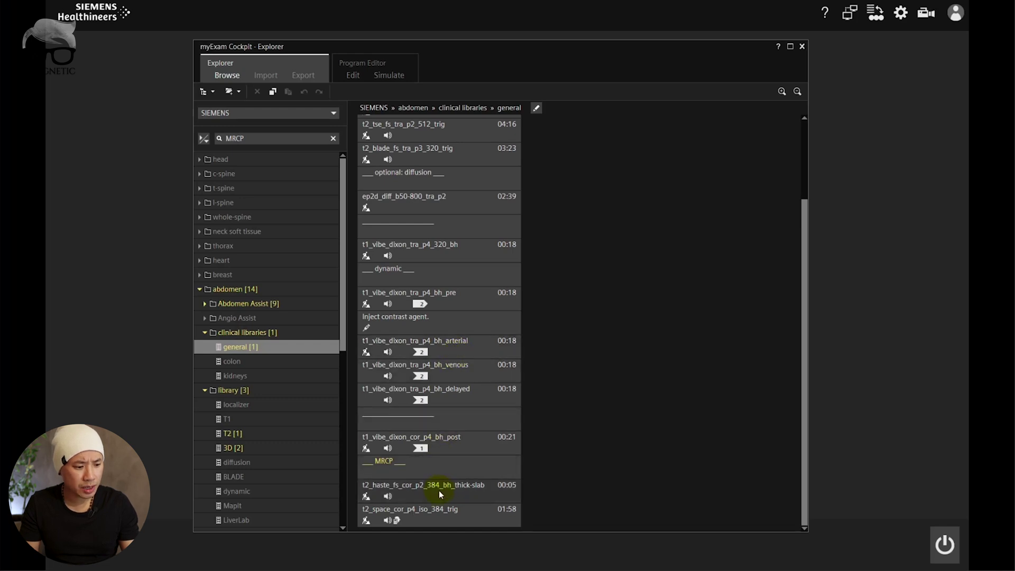
double_click(421, 510)
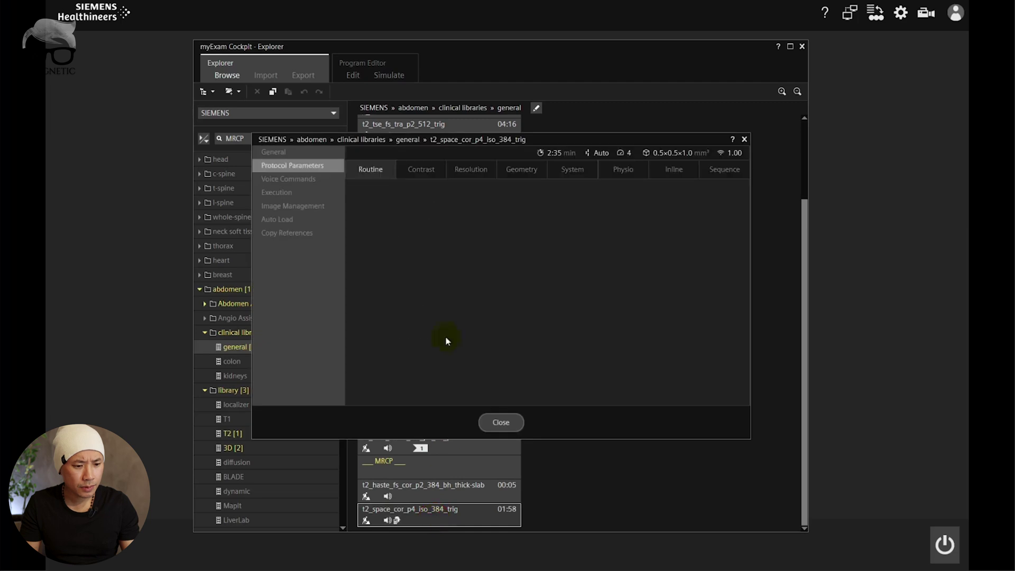
- Show the protocol's Resolution > Filter settings, including Normalize
left_click(465, 170)
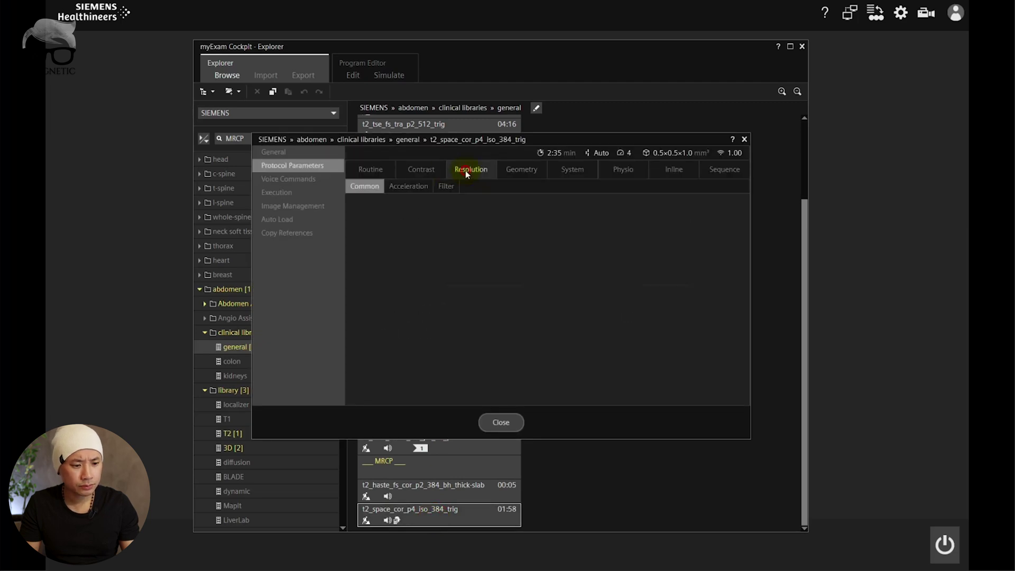
left_click(446, 186)
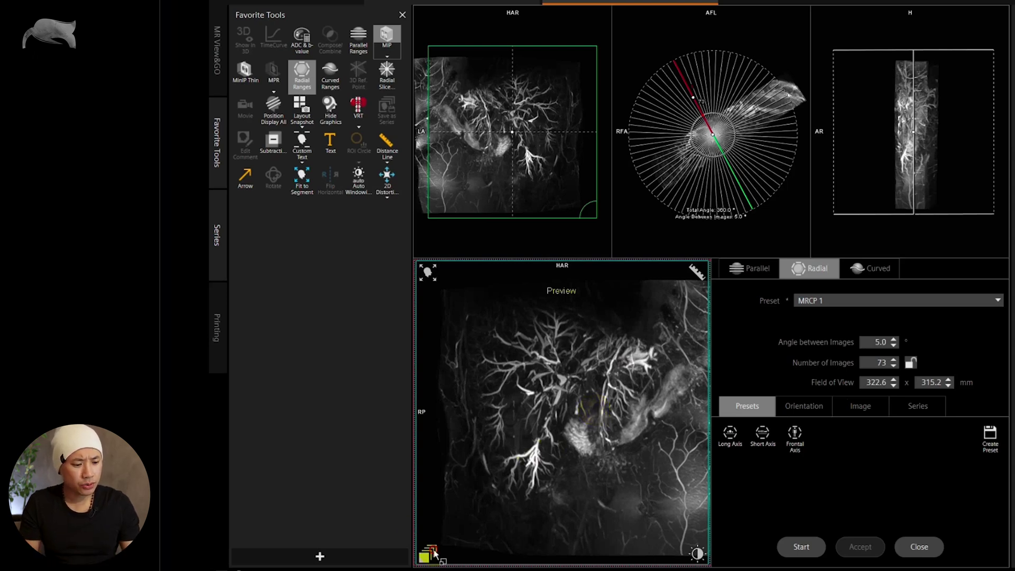
- Apply the custom MRCP volume-rendering preset to the radial preview
left_click(432, 553)
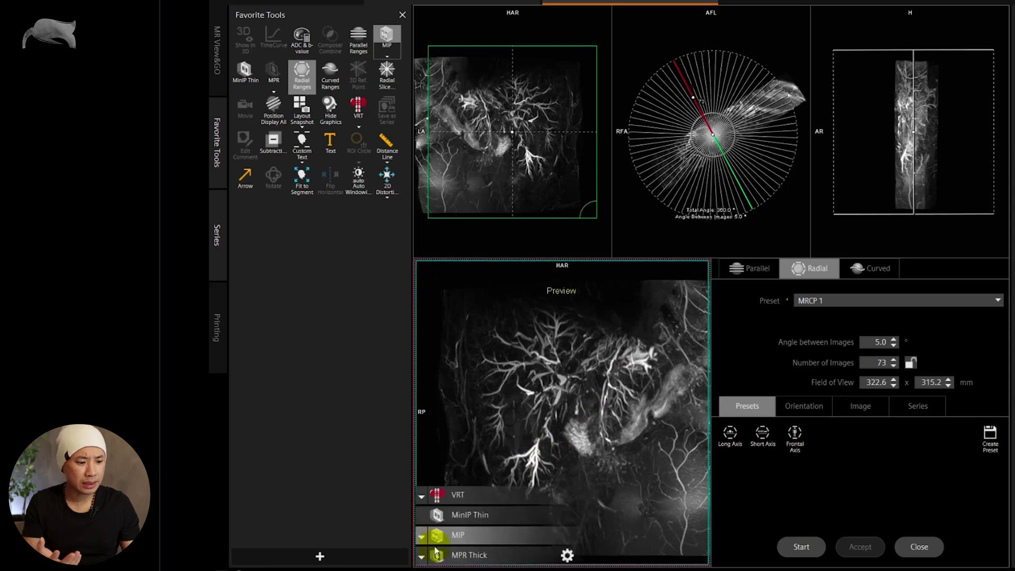
left_click(566, 494)
left_click(619, 500)
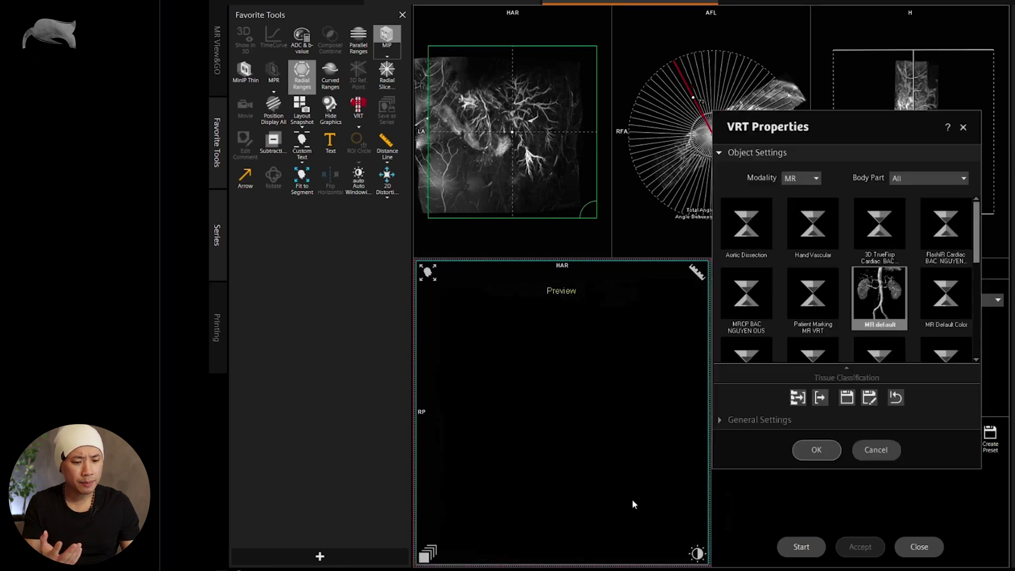
left_click(759, 301)
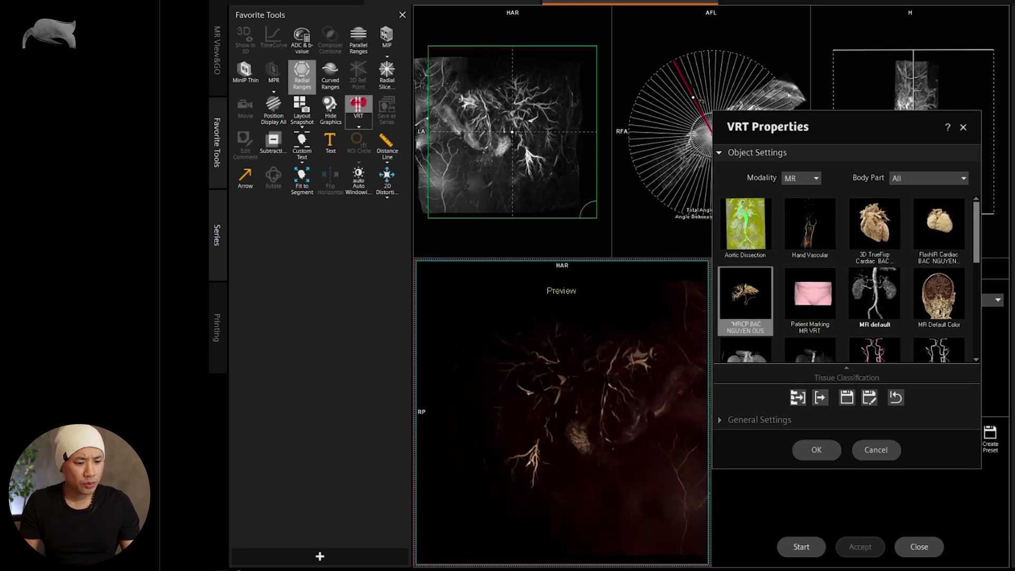
- Adjust the volume-rendering brightness, confirm it, and switch the preview to MIP
left_click_drag(579, 391, 597, 293)
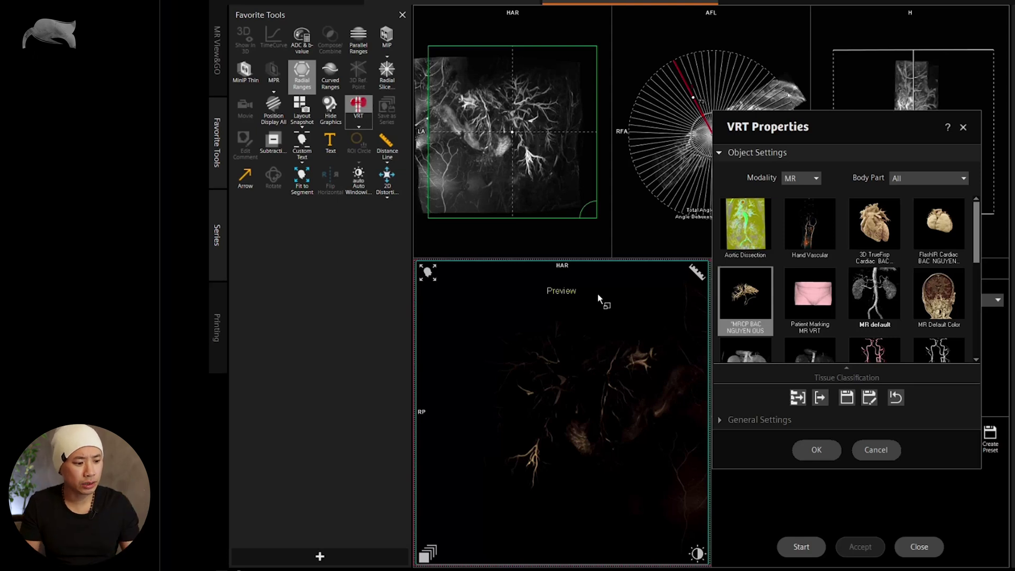
left_click_drag(597, 293, 557, 360)
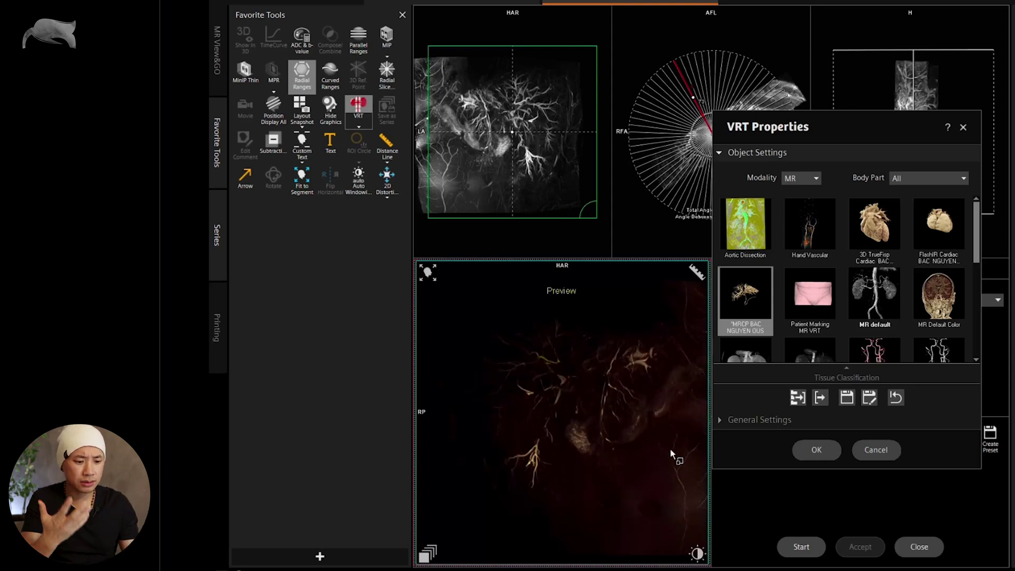
left_click(806, 449)
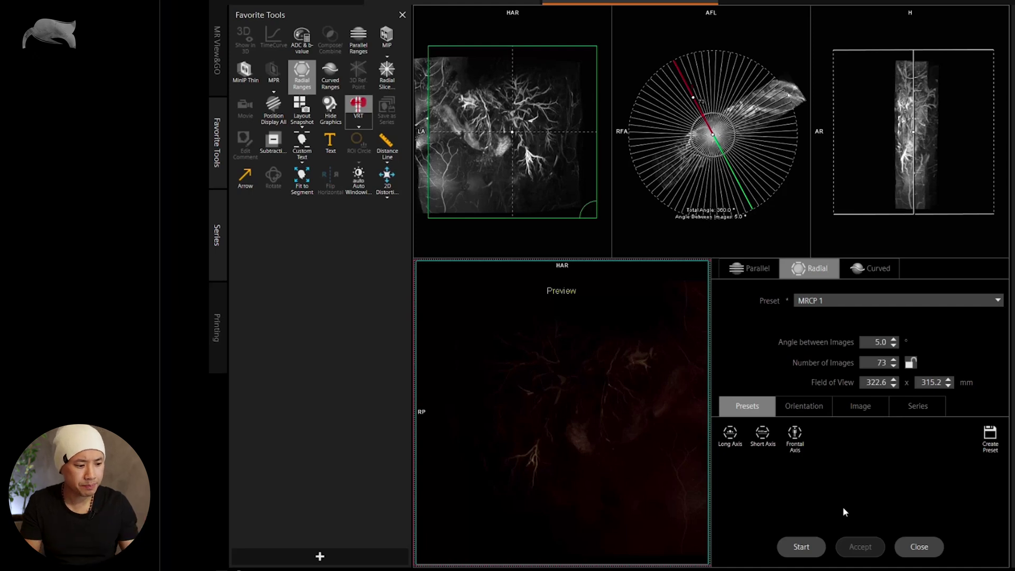
left_click(431, 554)
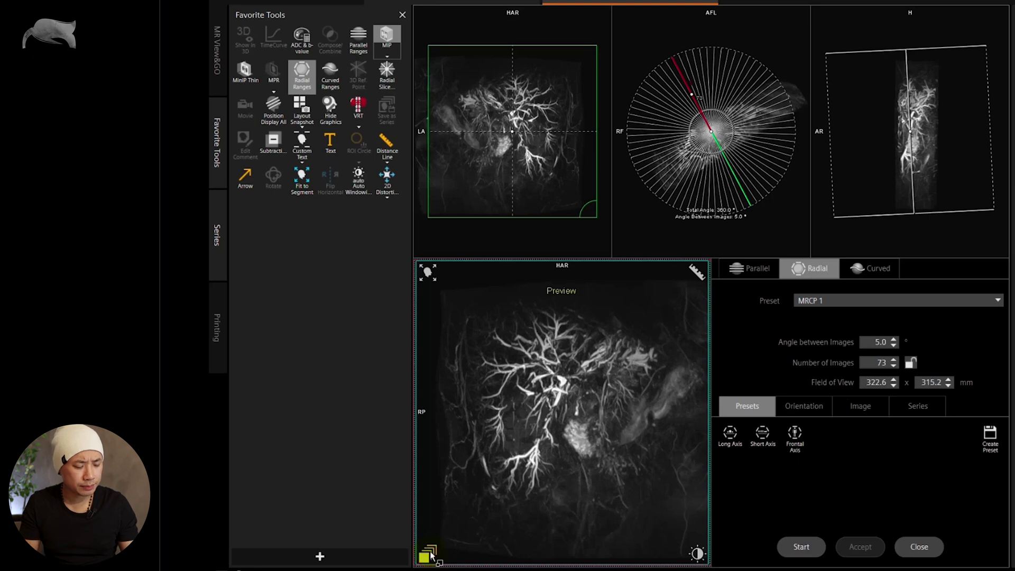
- Render the radial preview with the MRCP VRT preset, rotated to a side view, then close radial ranges
left_click(431, 553)
left_click(566, 497)
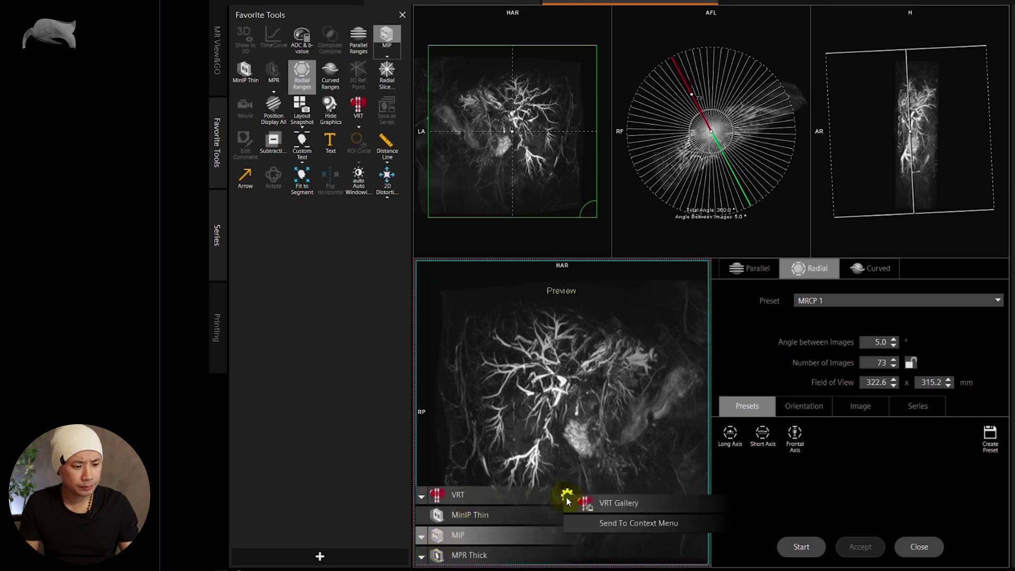
left_click(616, 502)
left_click(745, 303)
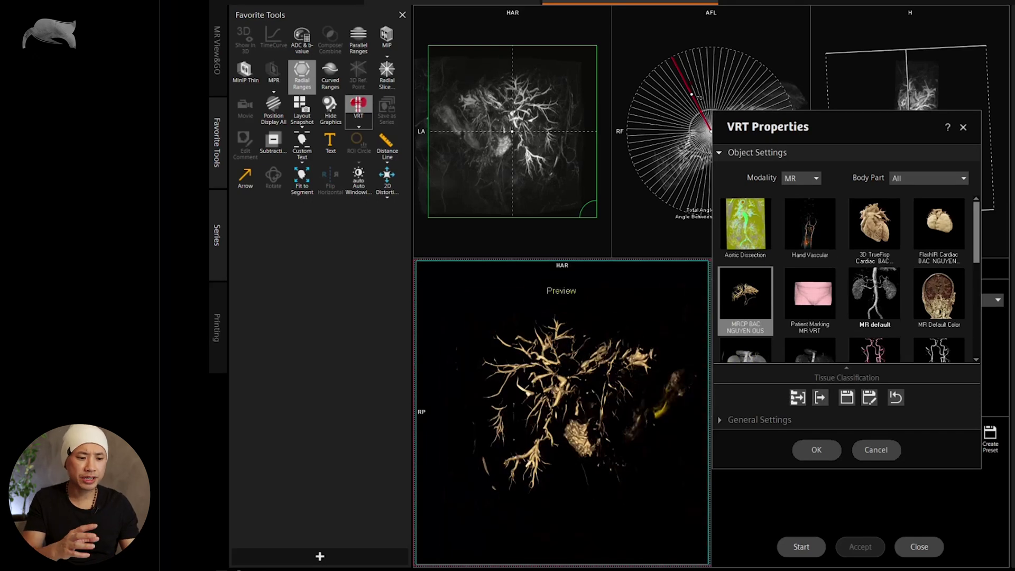
left_click(816, 449)
left_click_drag(635, 434, 661, 435)
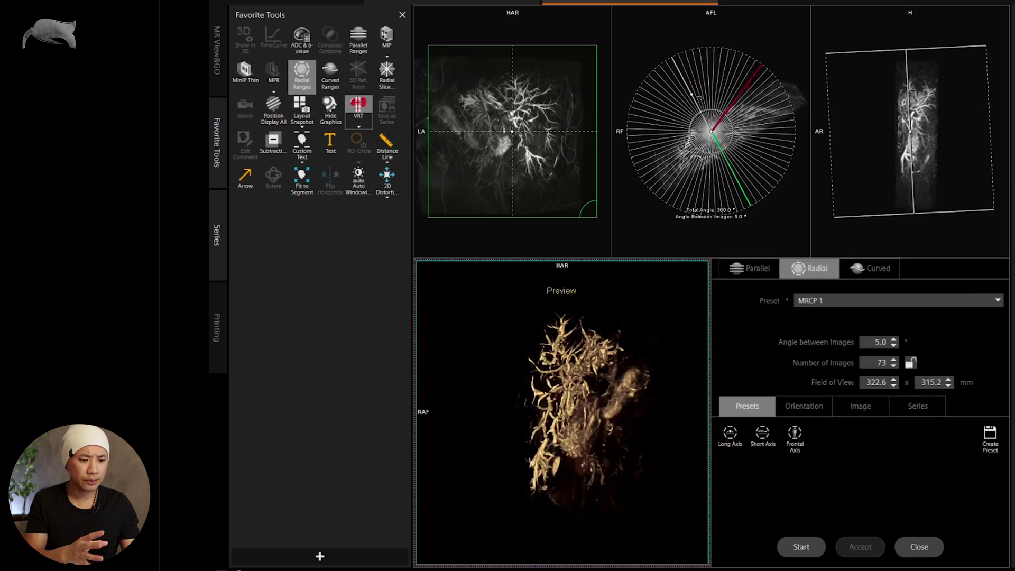
left_click(913, 550)
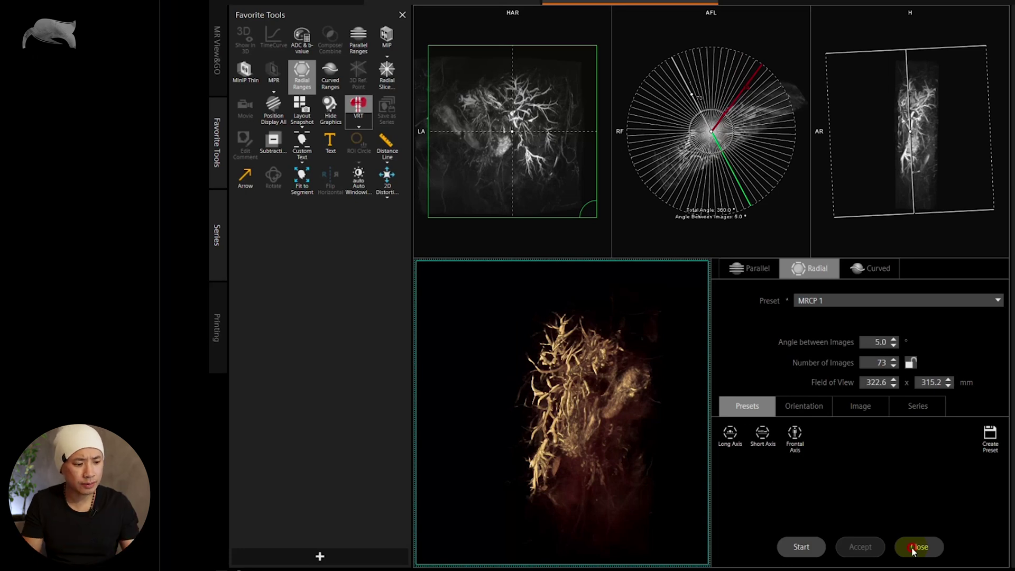
- Make the right viewport active to work with the t2_space_MRCP_cor_opt series
left_click(785, 346)
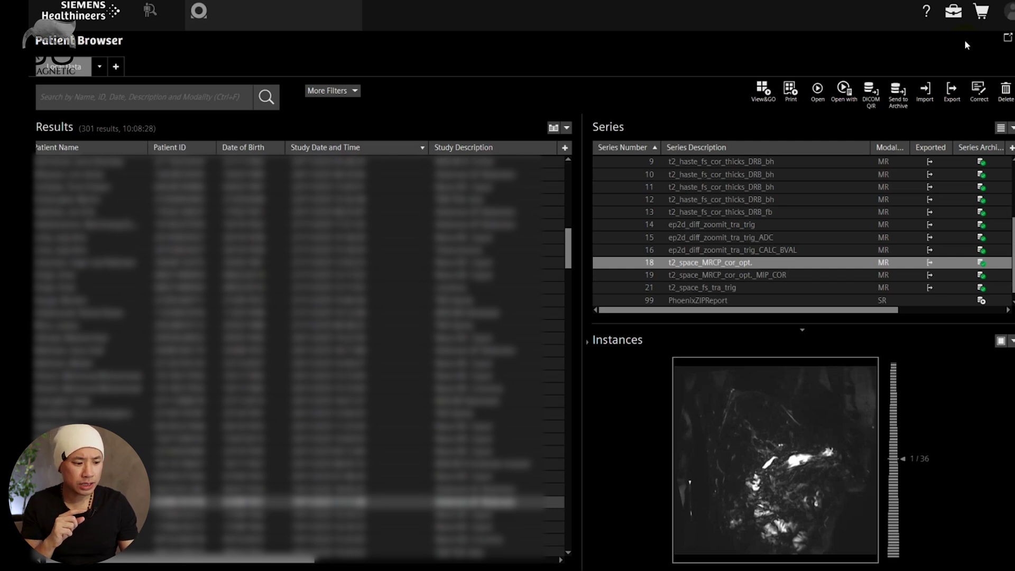
- Switch to the Job View overview of MR Reconstructions jobs
left_click(954, 12)
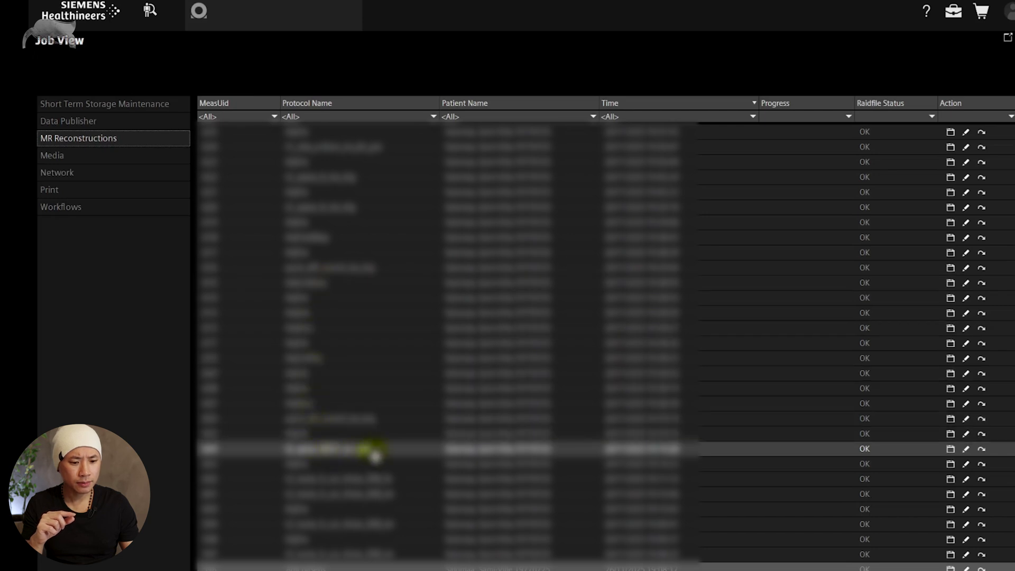
- Open the job's retrospective reconstruction protocol at its Resolution > Filter settings
left_click(967, 450)
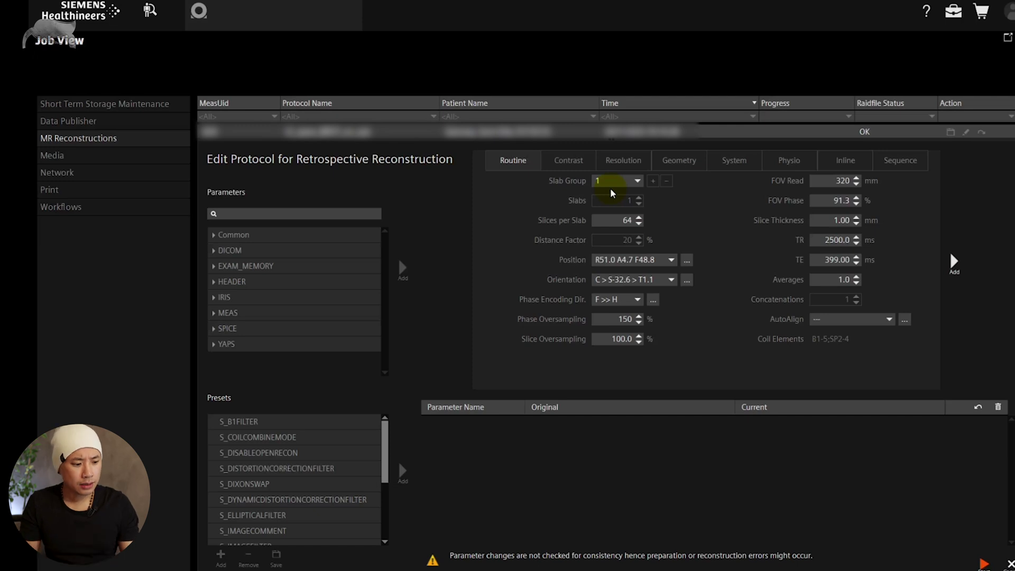
left_click(610, 161)
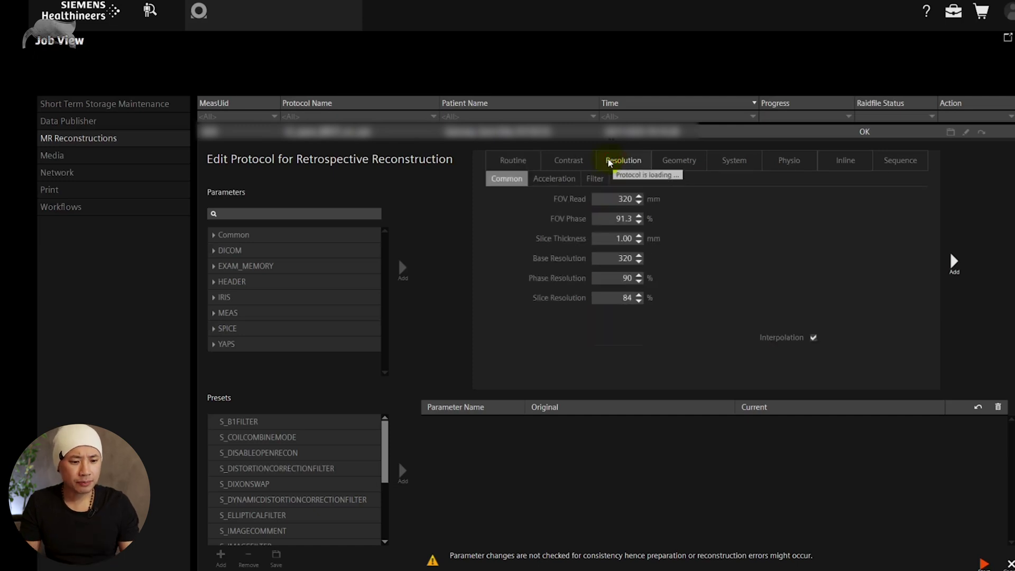
left_click(595, 180)
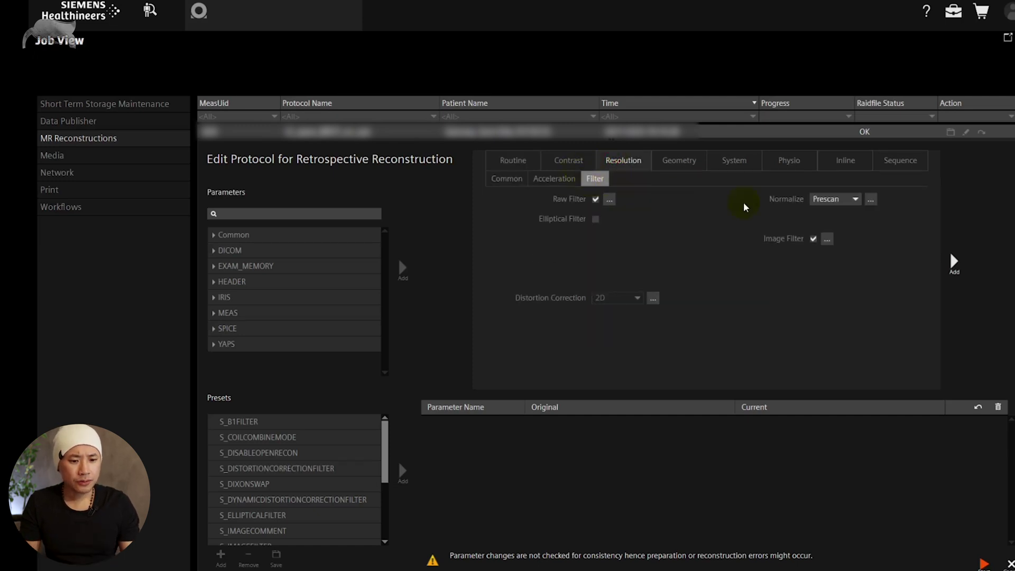
- Set Normalize to Prescan and add the changed settings to the parameter table
left_click(828, 200)
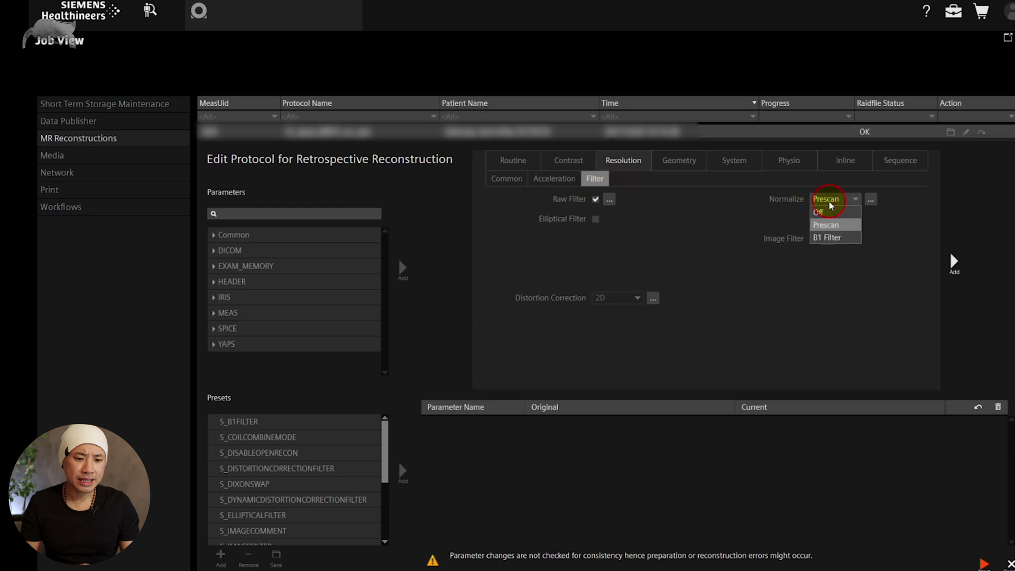
left_click(819, 212)
left_click(828, 199)
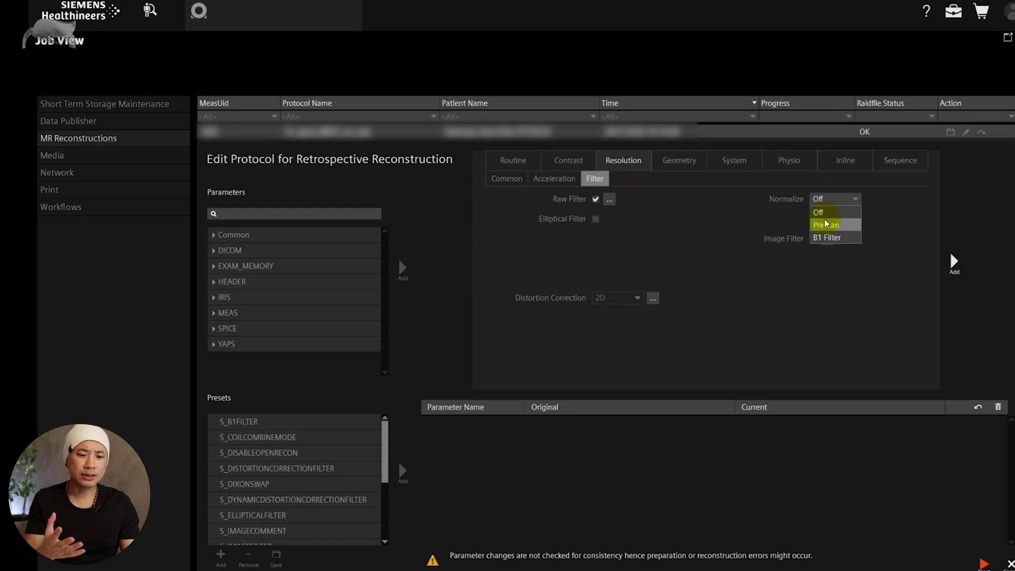
left_click(827, 224)
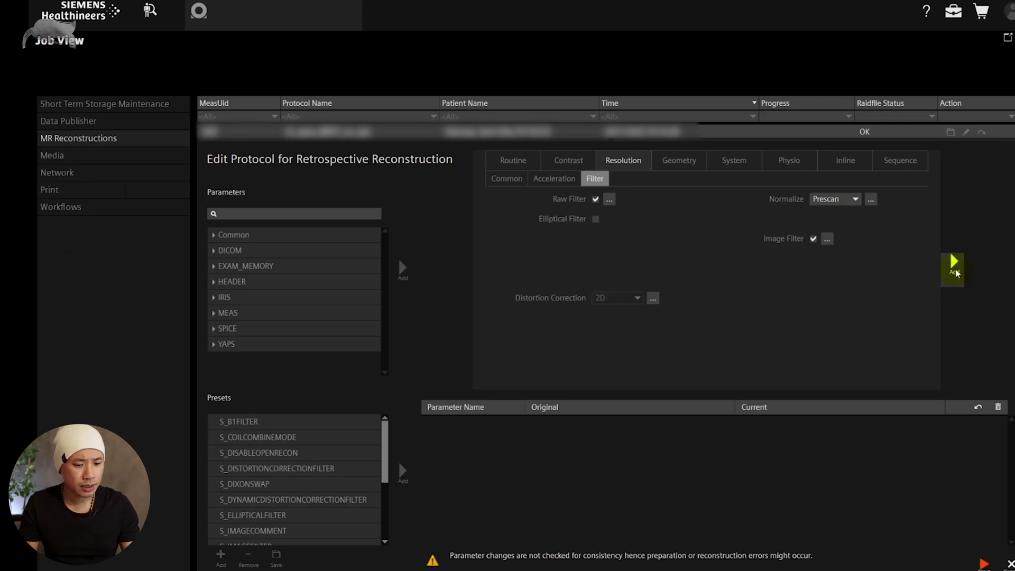
left_click(953, 261)
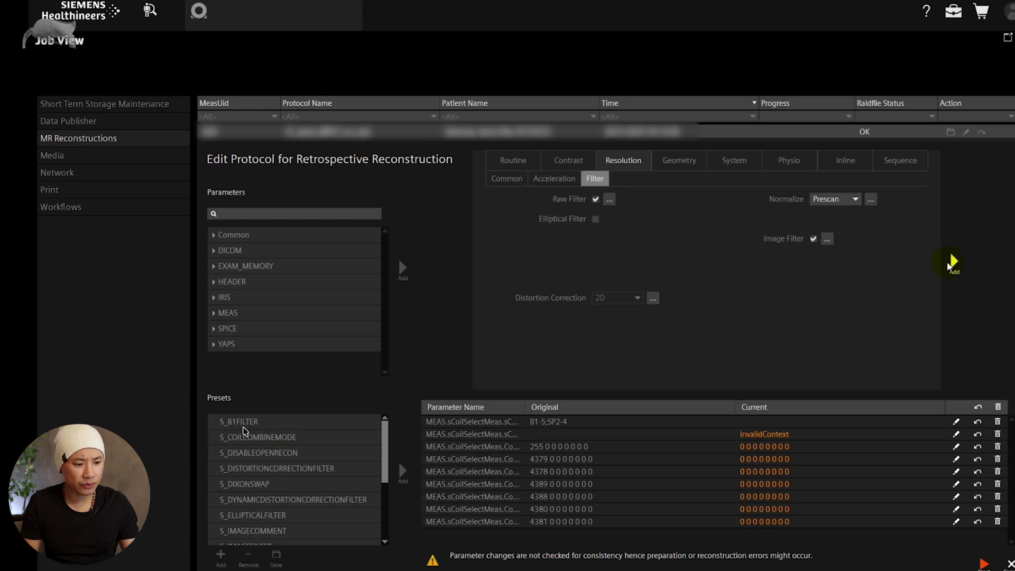
- Add the S_IMAGECOMMENT preset and set its value to 'prescan on'
left_click(264, 487)
scroll(263, 487, "down", 2)
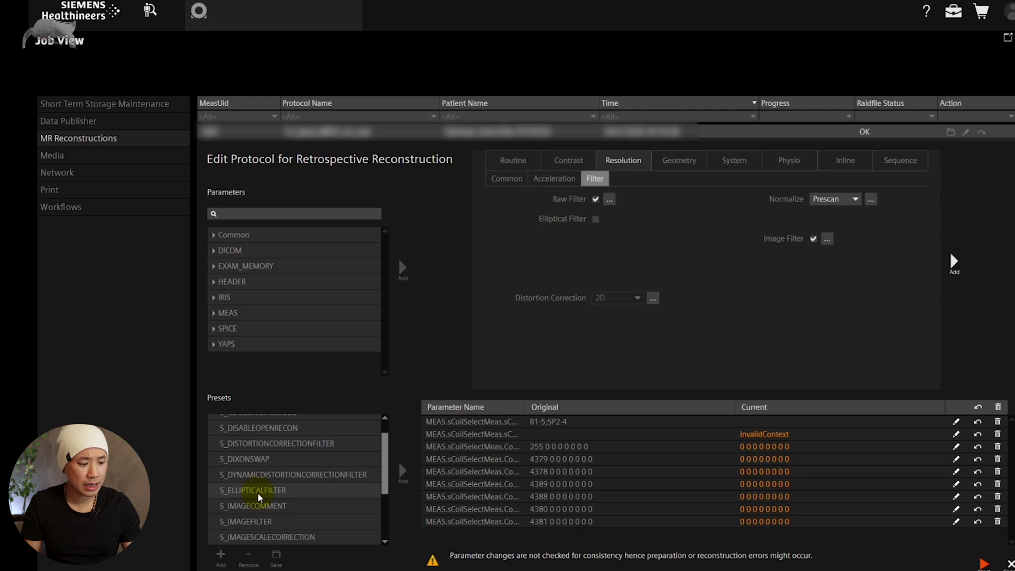
left_click(258, 506)
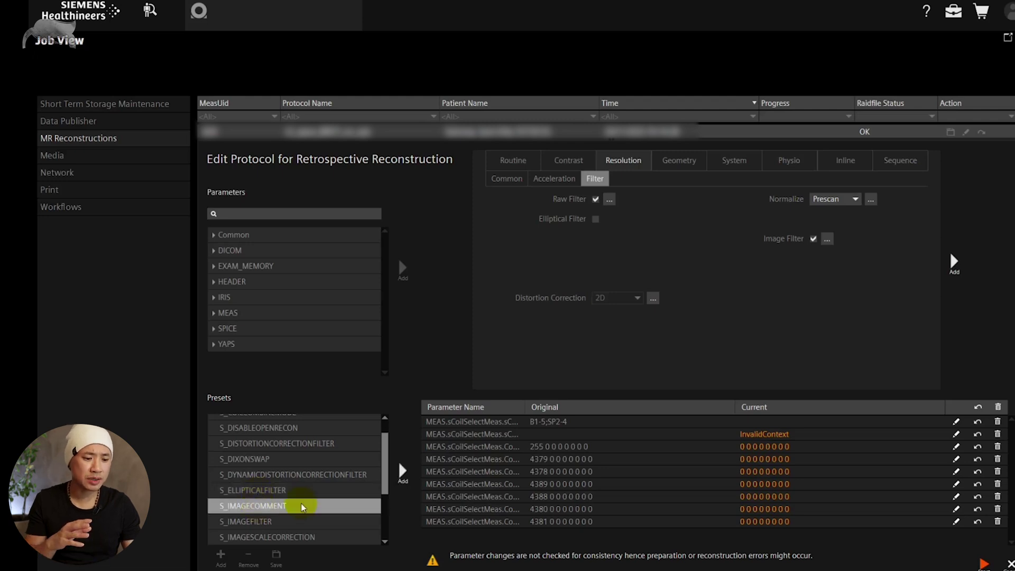
left_click(398, 479)
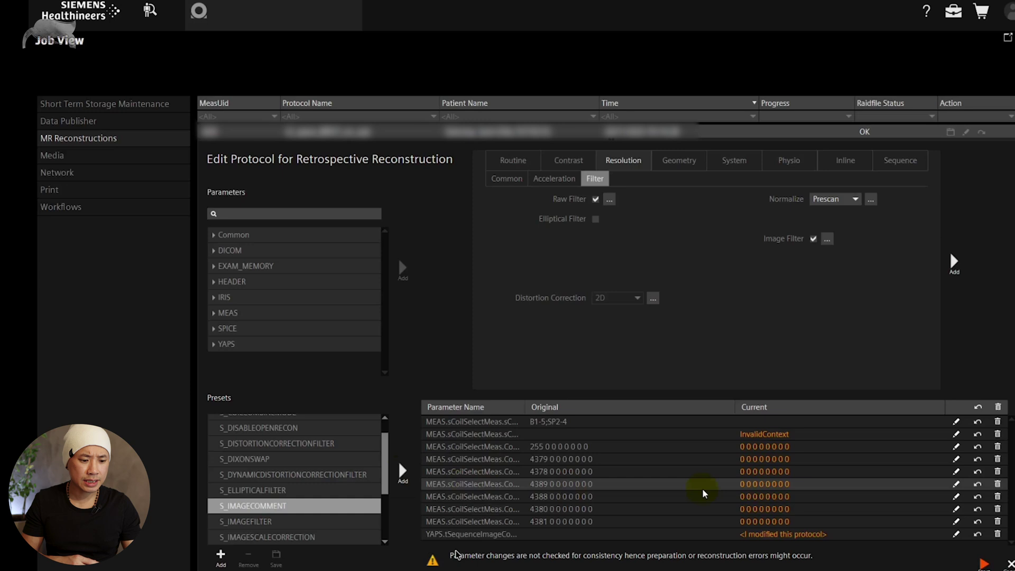
double_click(755, 533)
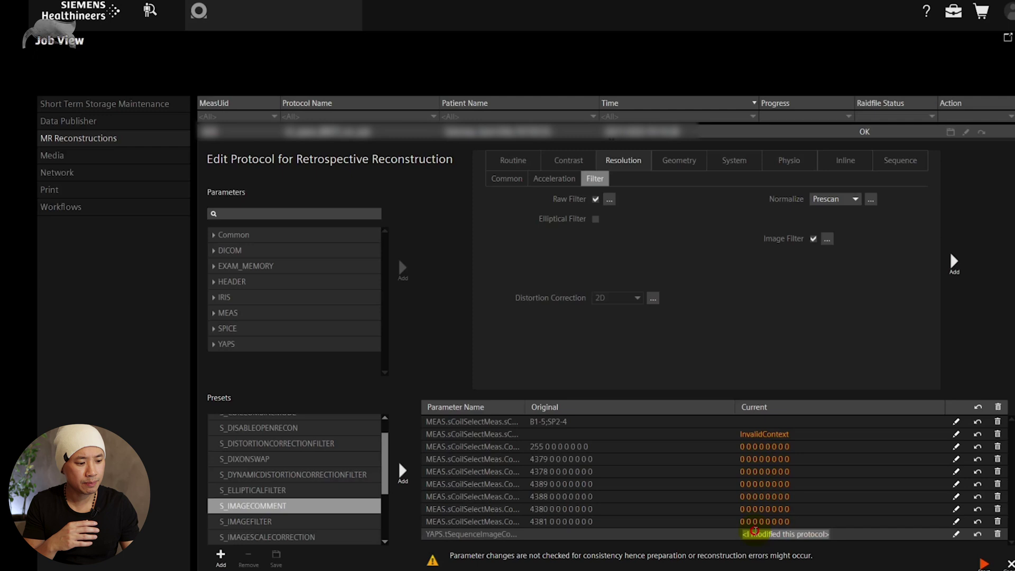
type("prescan on")
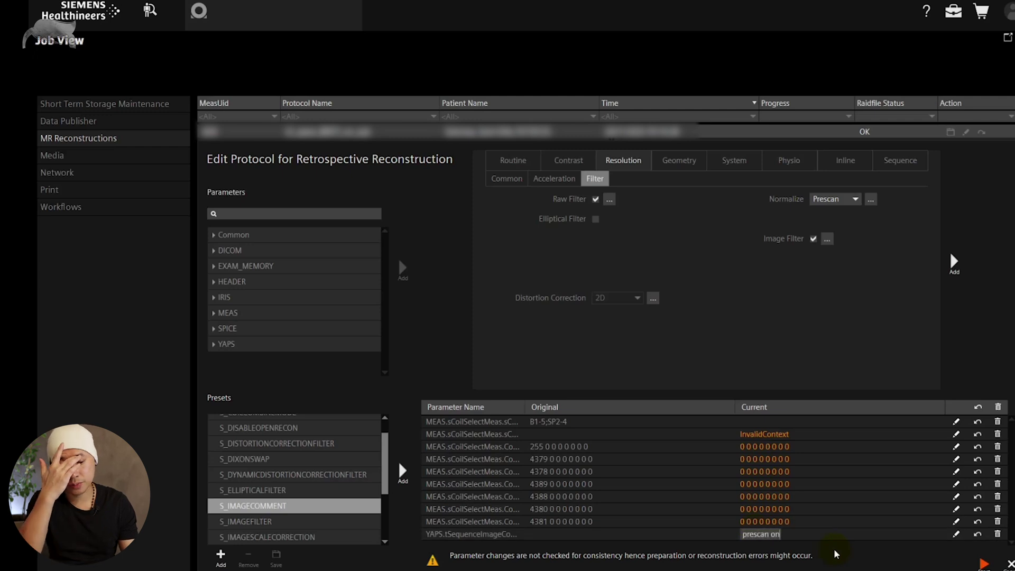